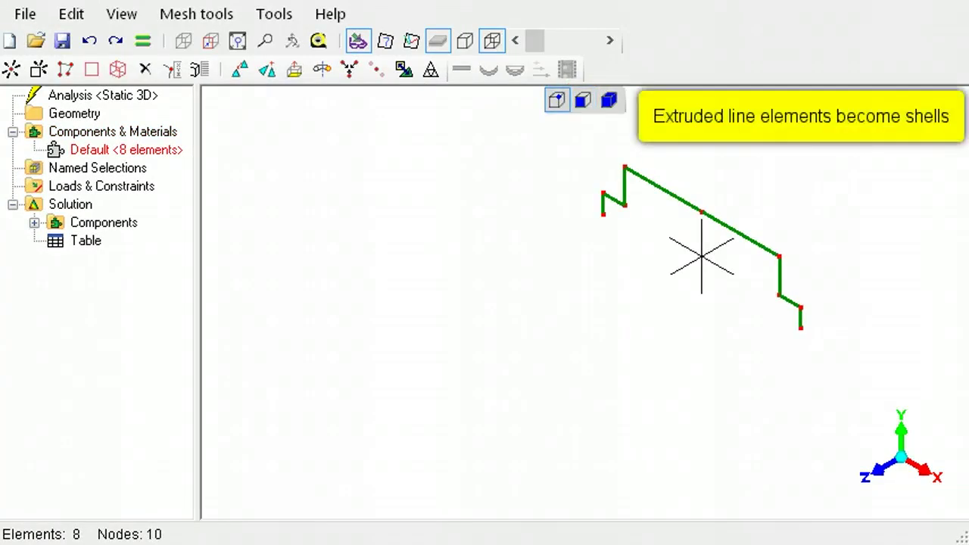
- Extrude all eight line elements 12 units along +Z in 12 subdivisions into shells
left_click(585, 99)
left_click_drag(580, 150, 838, 340)
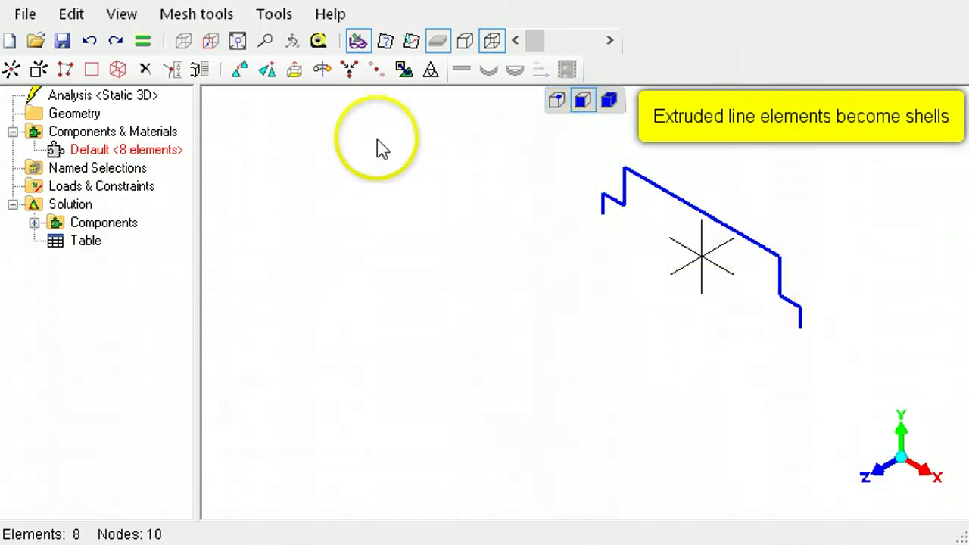
left_click(296, 76)
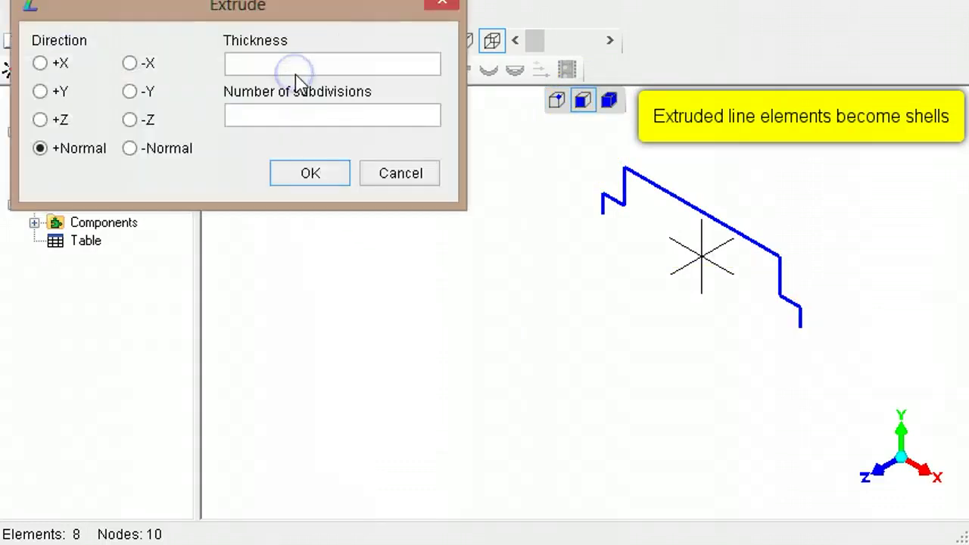
left_click(41, 119)
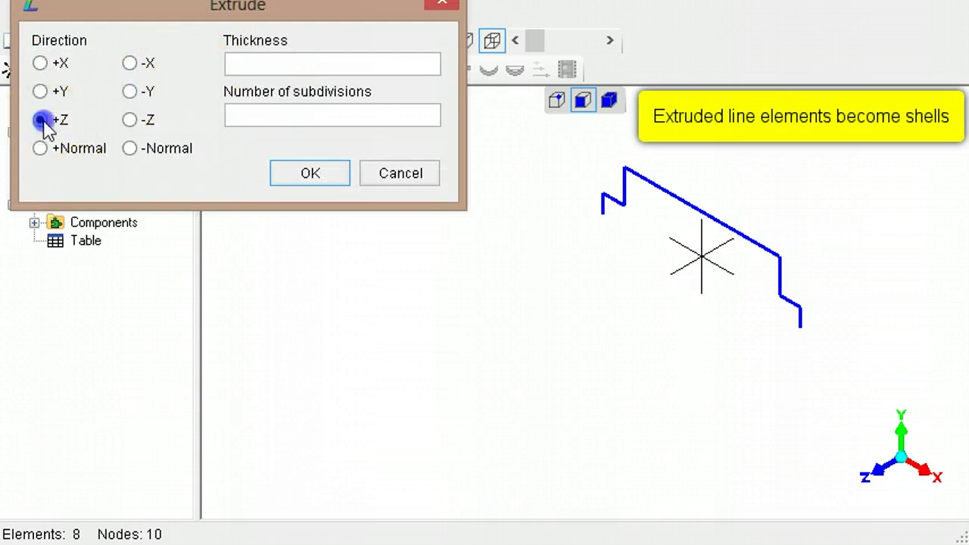
left_click(256, 64)
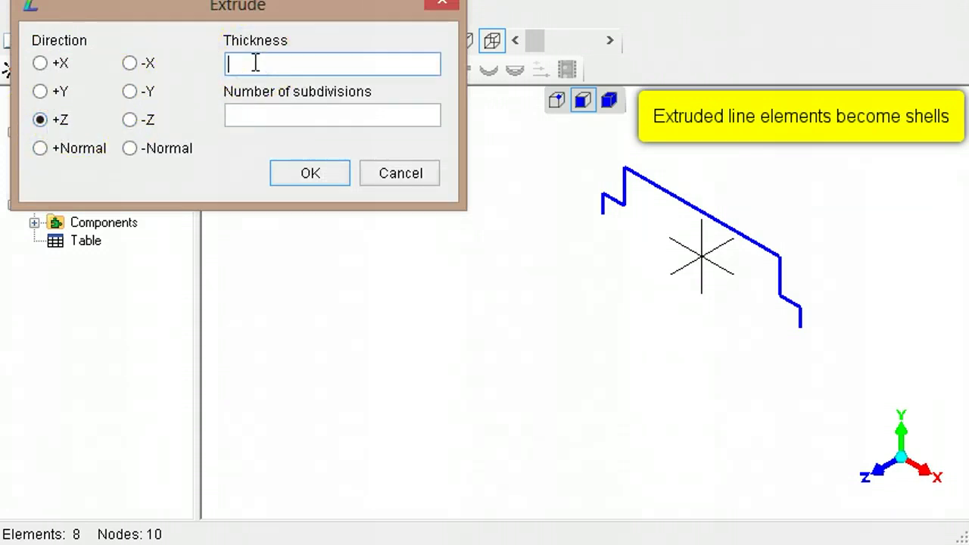
type("12")
left_click(262, 115)
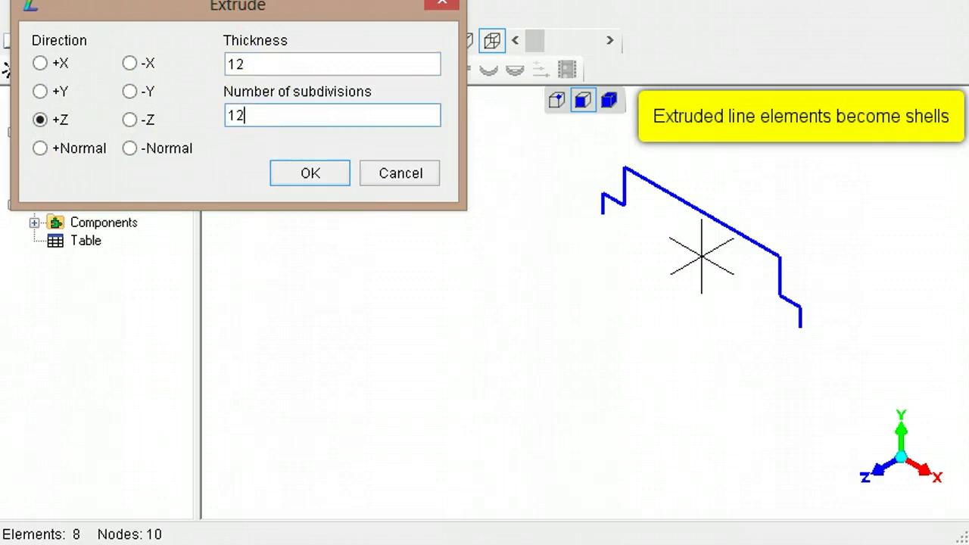
type("12")
left_click(293, 181)
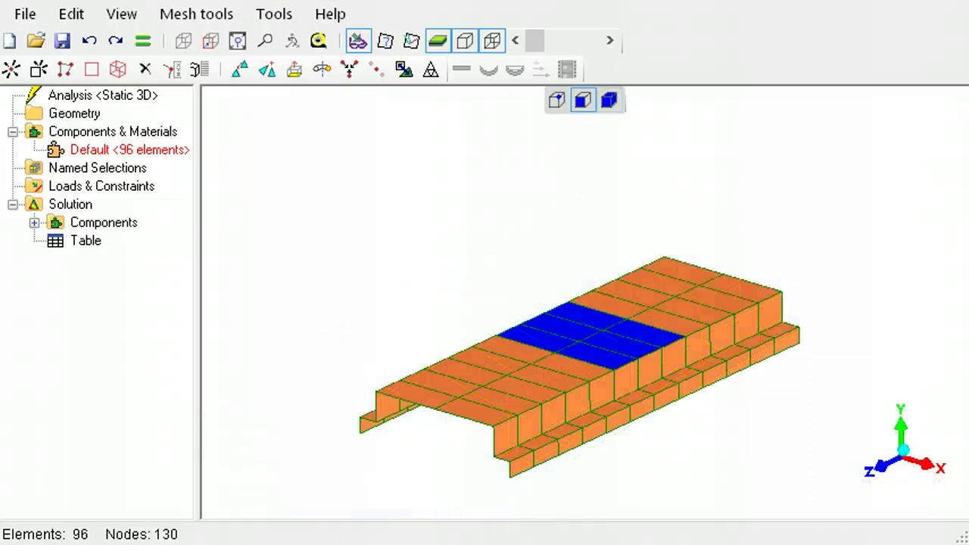
- Extrude the selection 3 units along +Y with 3 subdivisions
left_click(294, 75)
left_click(195, 209)
left_click(378, 180)
type("3")
left_click(386, 232)
type("3")
left_click(429, 291)
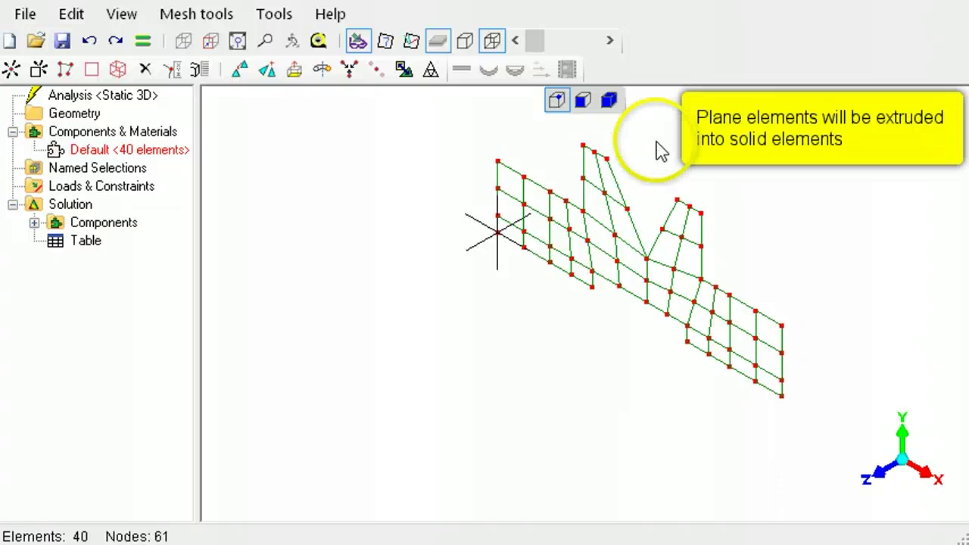
- Extrude all faces of the plane mesh 35 units along +Z in 7 layers of solids
left_click(582, 102)
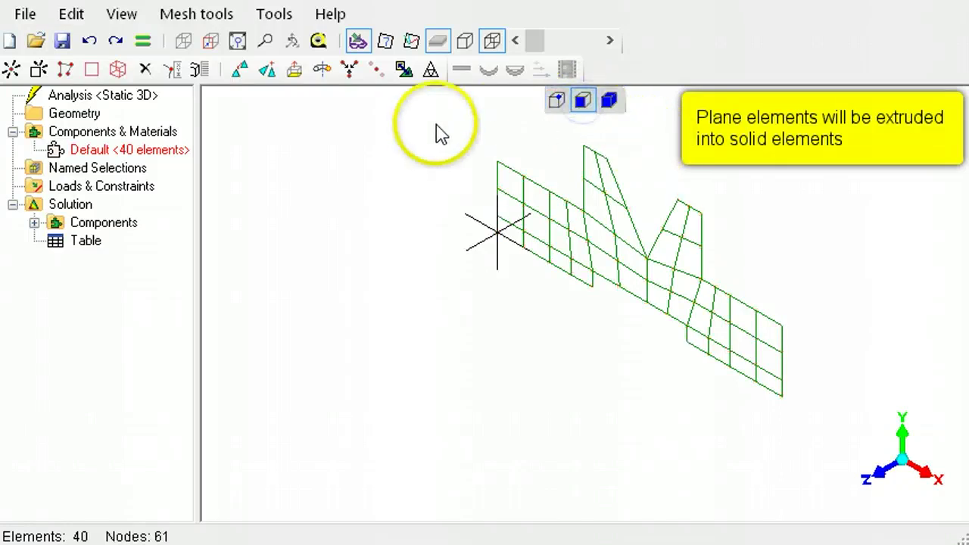
left_click_drag(441, 125, 829, 424)
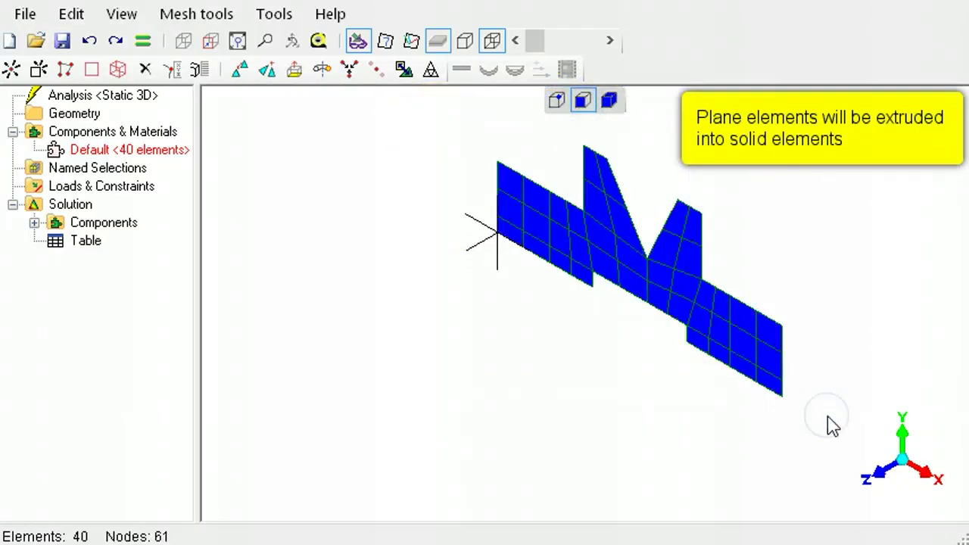
left_click(296, 71)
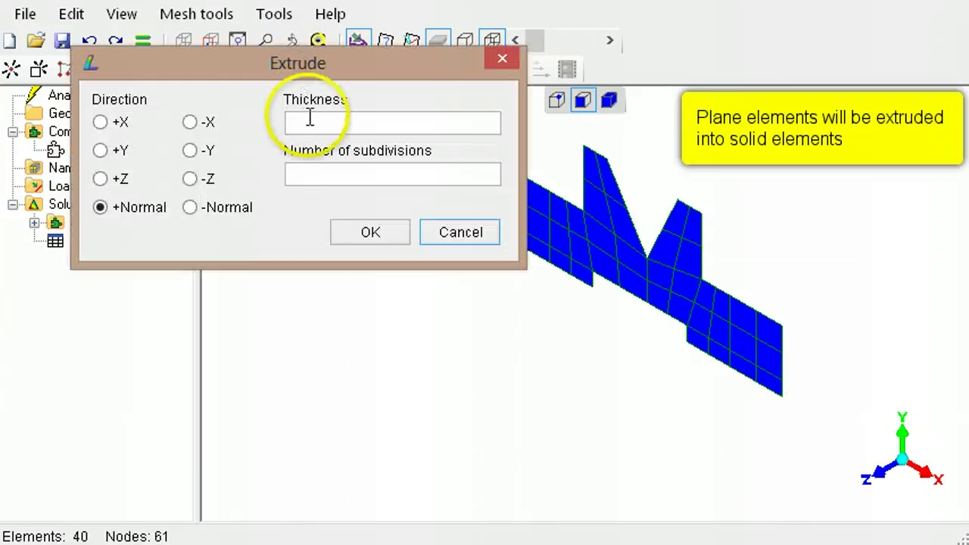
left_click(100, 179)
left_click(326, 123)
type("35")
left_click(327, 169)
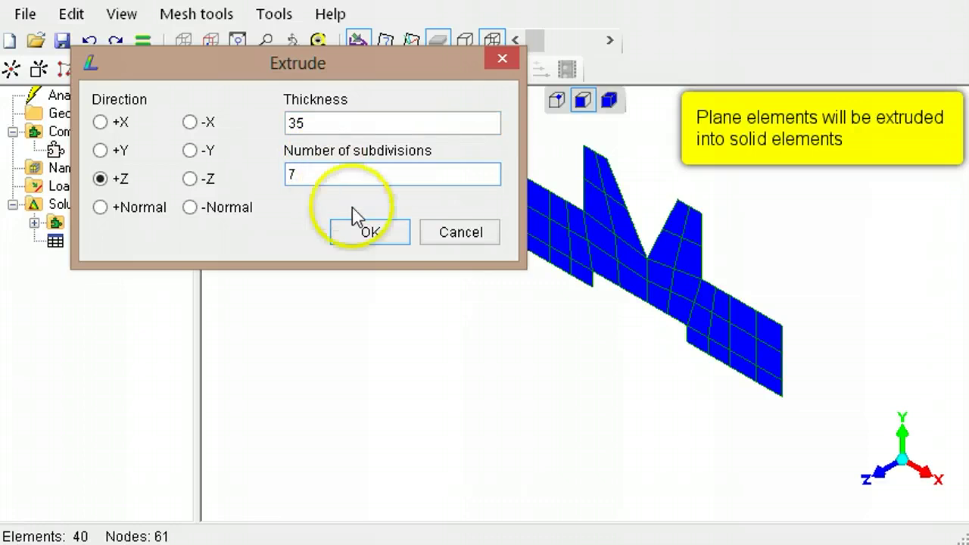
left_click(370, 232)
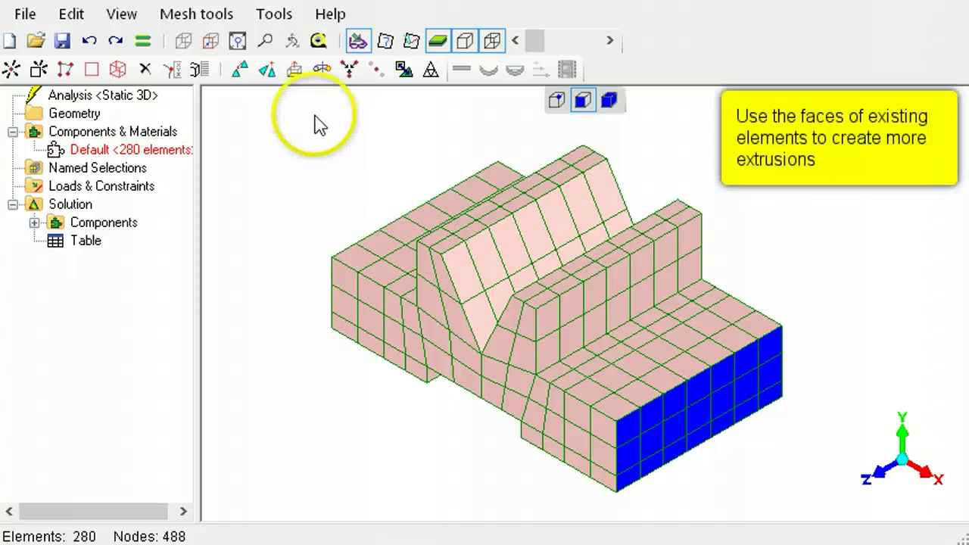
- Extrude the end faces 10 units along +X with 2 subdivisions
left_click(294, 68)
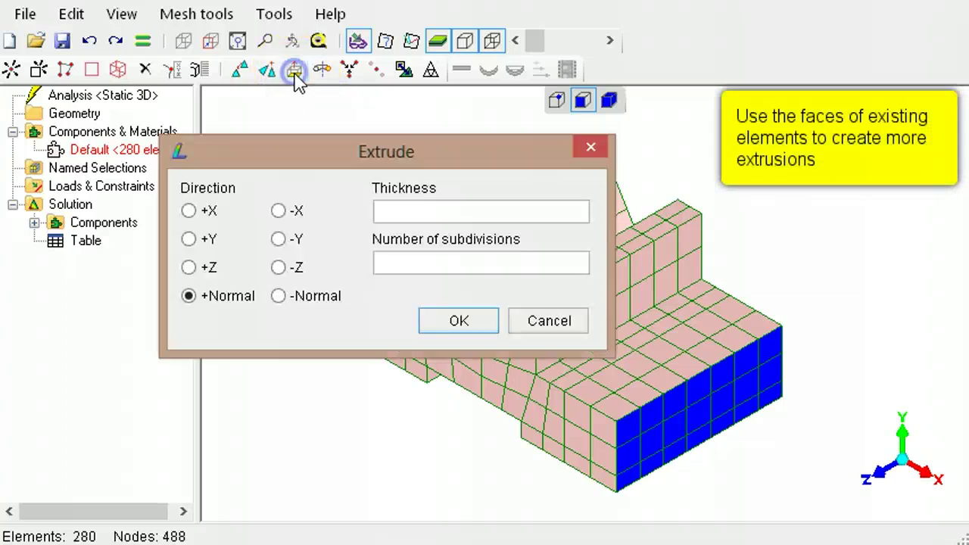
left_click(189, 211)
left_click(424, 211)
type("10")
left_click(441, 263)
type("2")
left_click(457, 321)
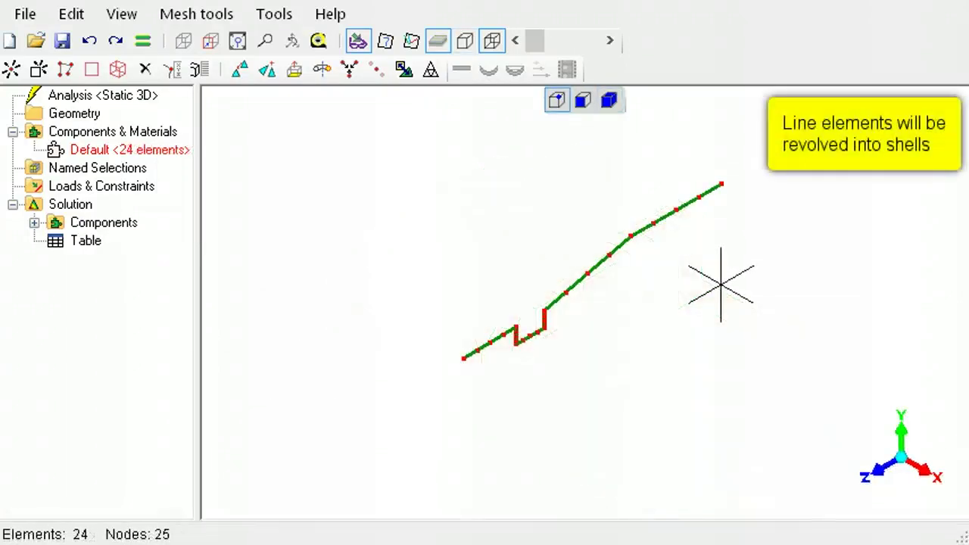
- Revolve all 24 line elements 360° about the +Z axis with 18 subdivisions into shells
left_click(582, 100)
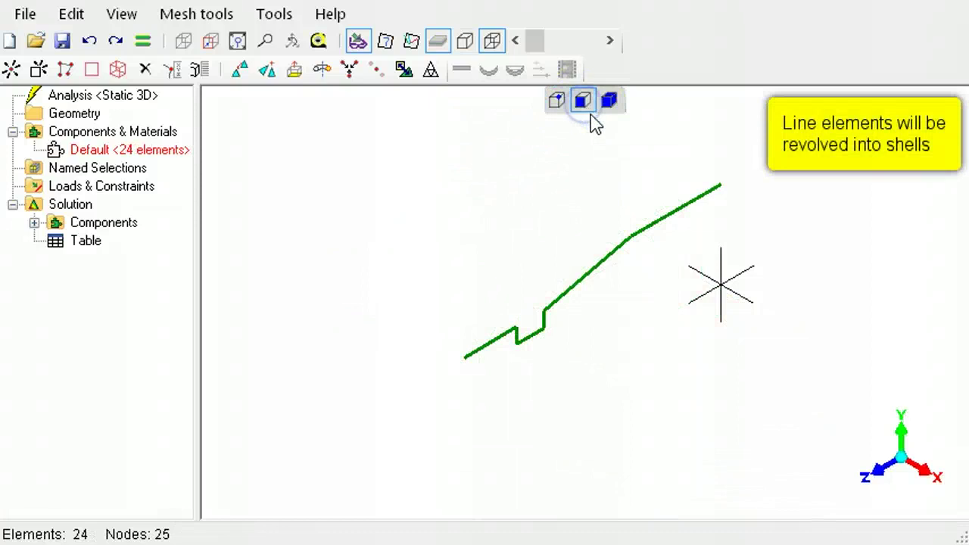
left_click_drag(753, 168, 403, 401)
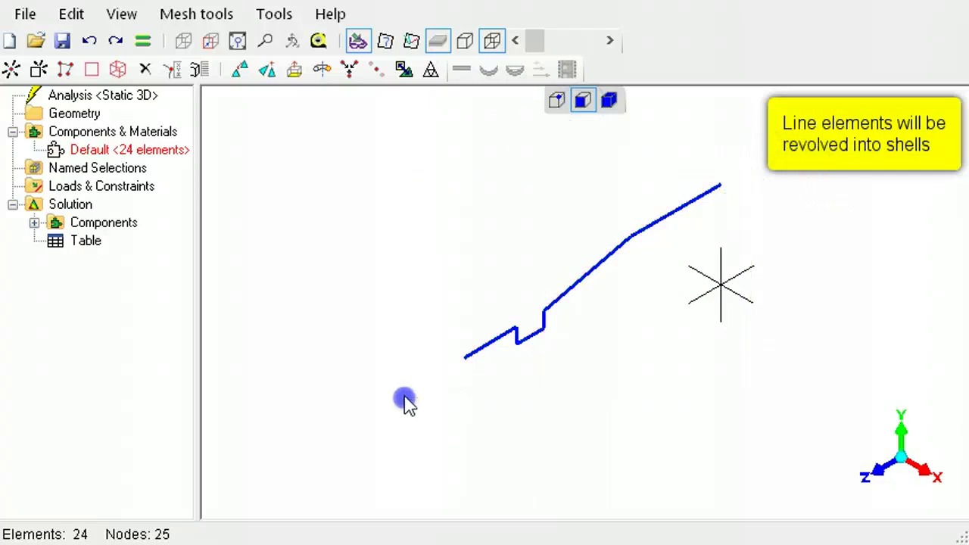
left_click(323, 73)
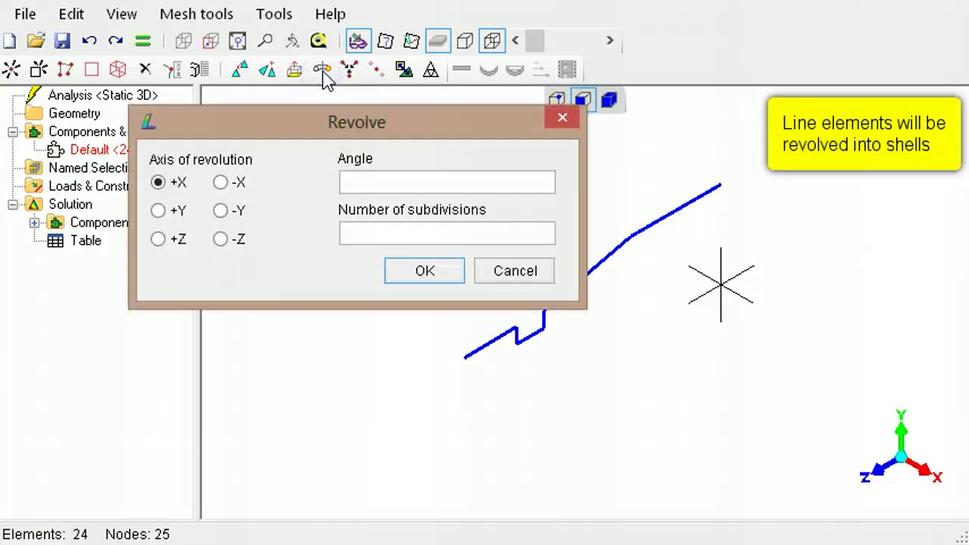
left_click(161, 241)
left_click(363, 183)
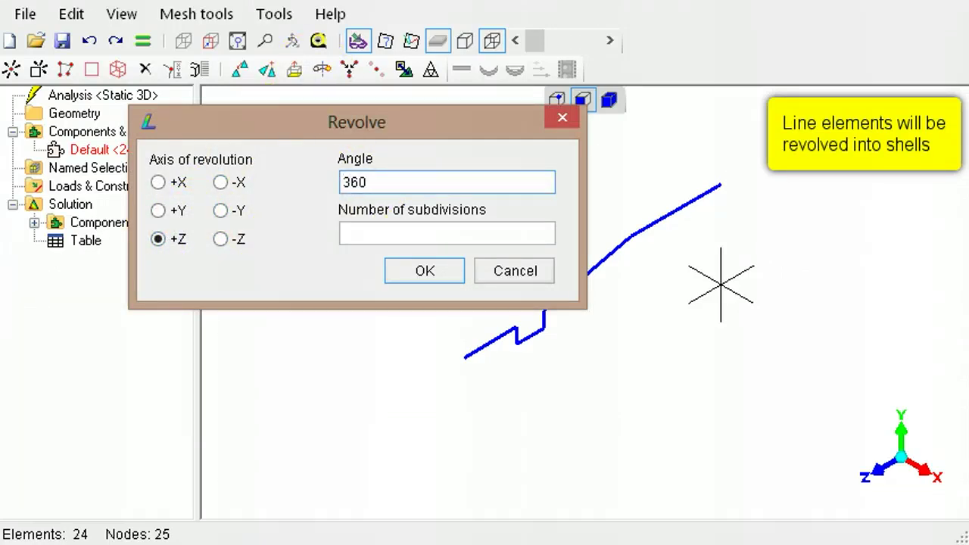
left_click(371, 233)
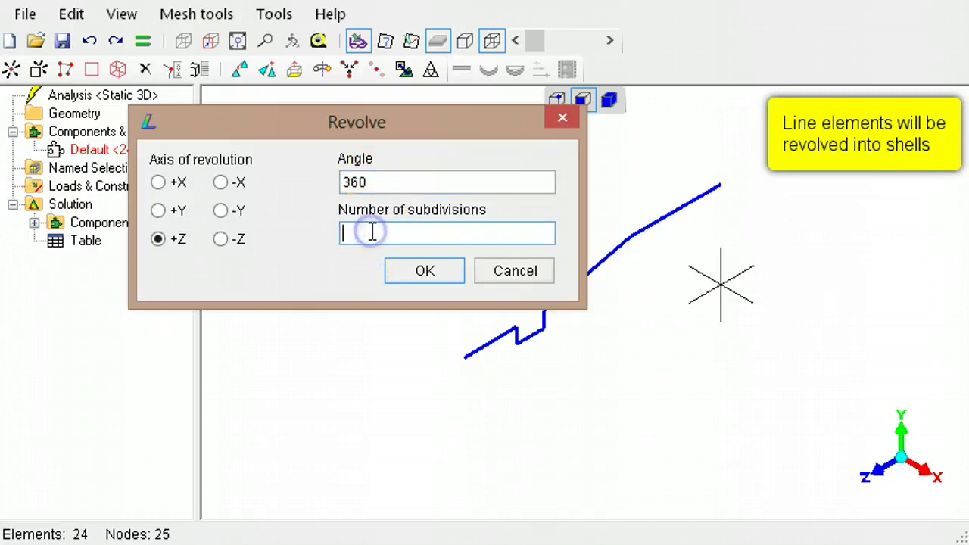
type("18")
left_click(405, 274)
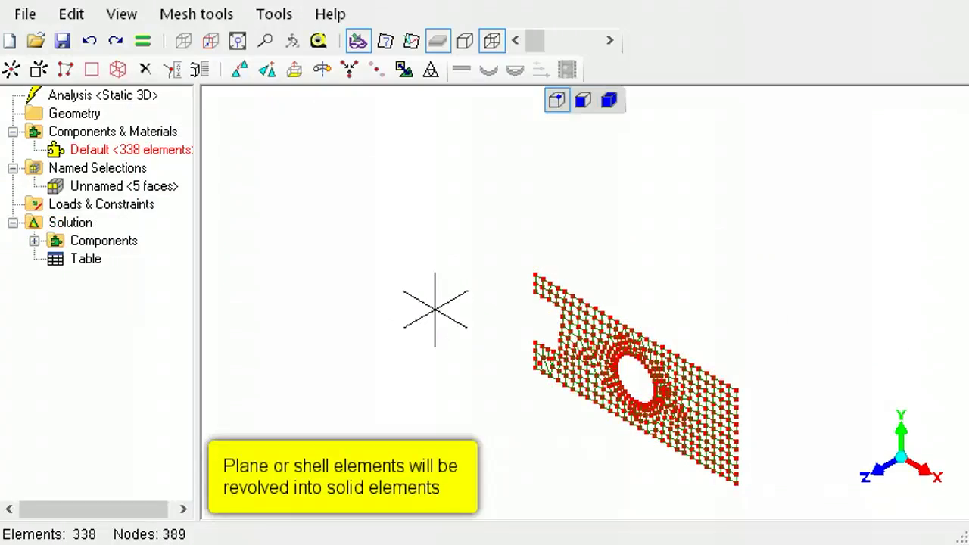
- Revolve the whole plate mesh 90° about +Y with 36 subdivisions into solid elements
left_click(582, 100)
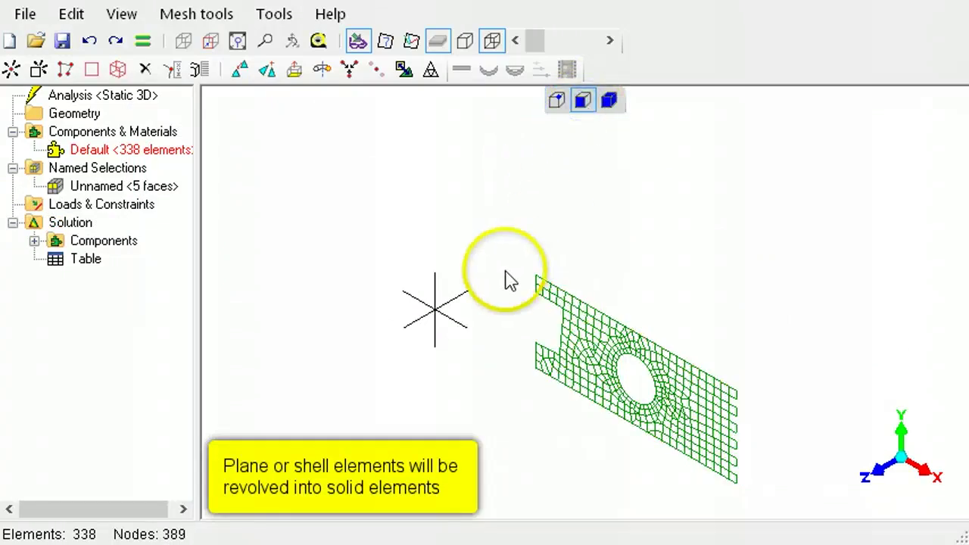
left_click_drag(514, 249, 768, 494)
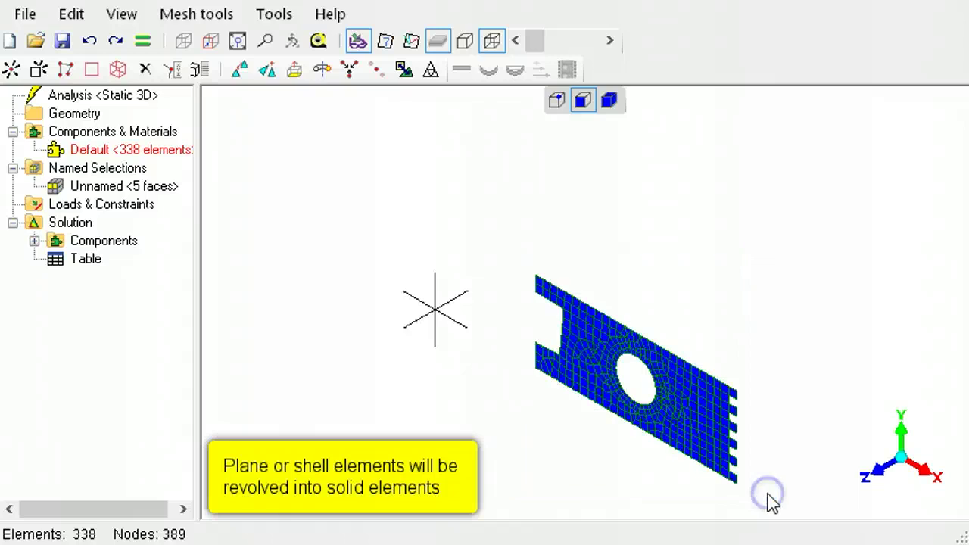
left_click(322, 69)
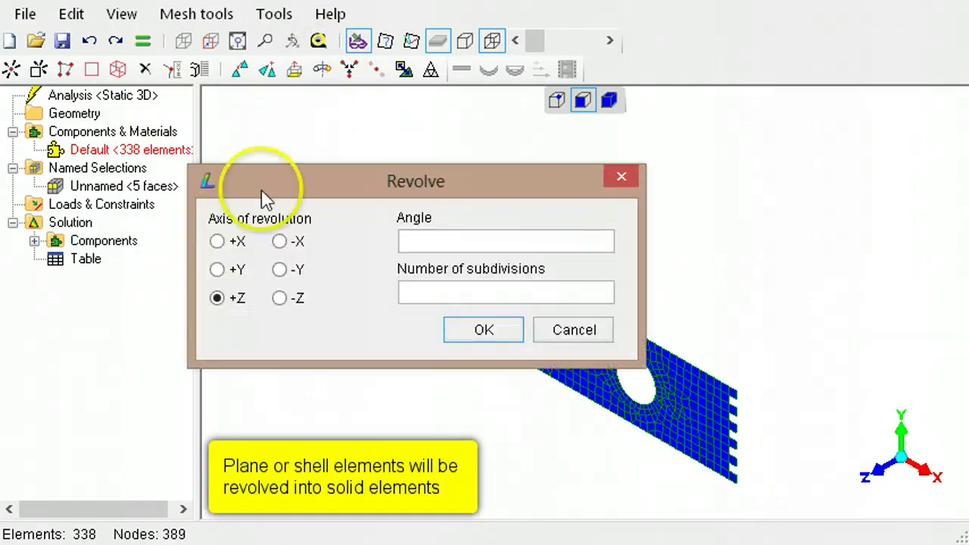
left_click(229, 270)
left_click(475, 236)
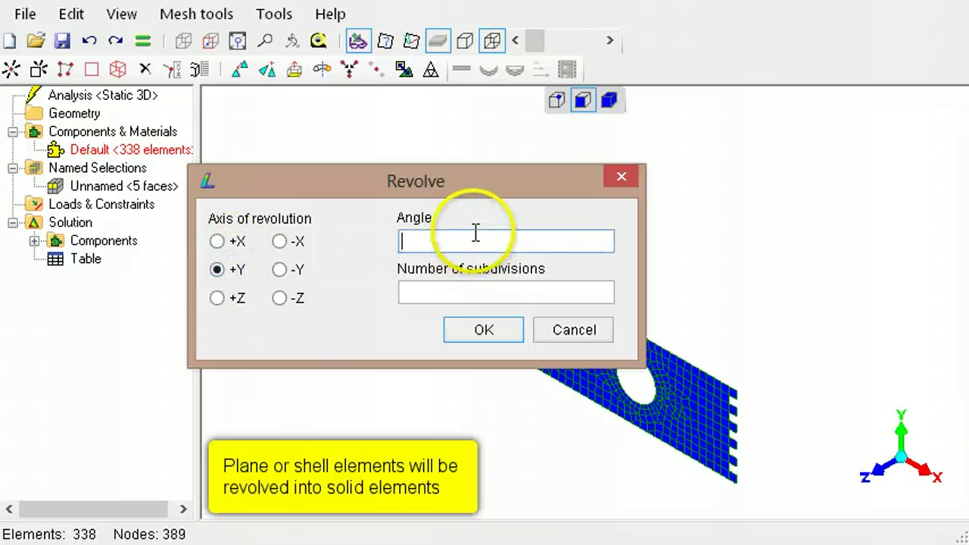
type("90")
left_click(453, 293)
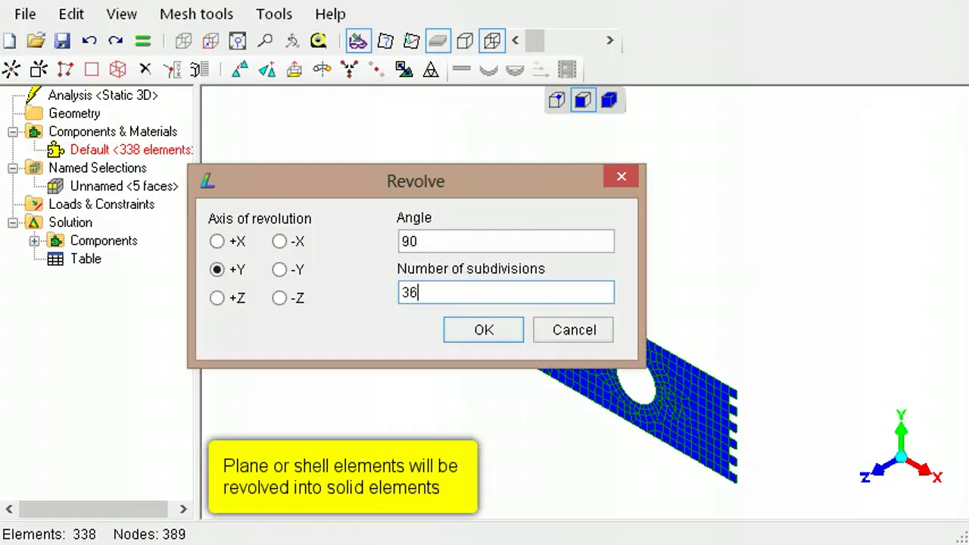
left_click(485, 337)
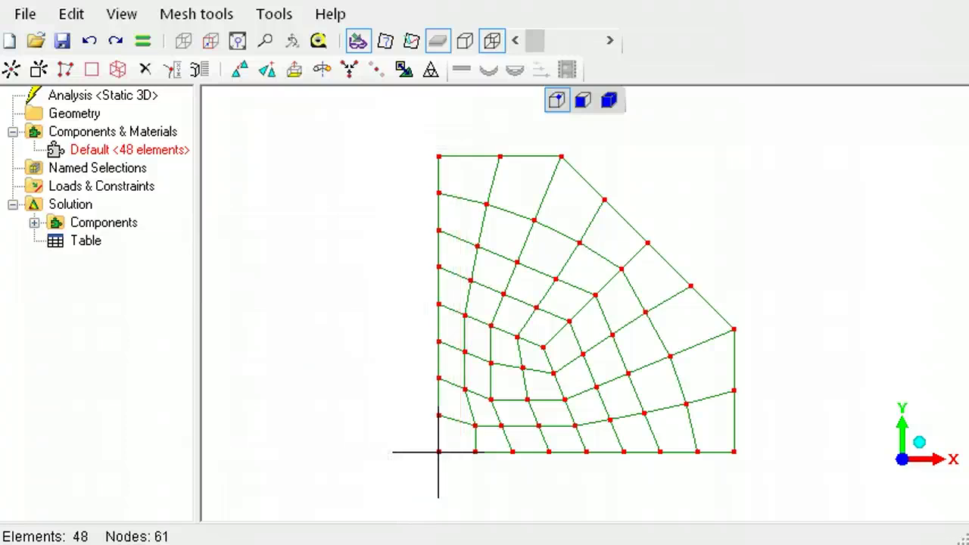
- Check that the quarter profile's left-edge nodes lie at X 0
left_click(440, 416)
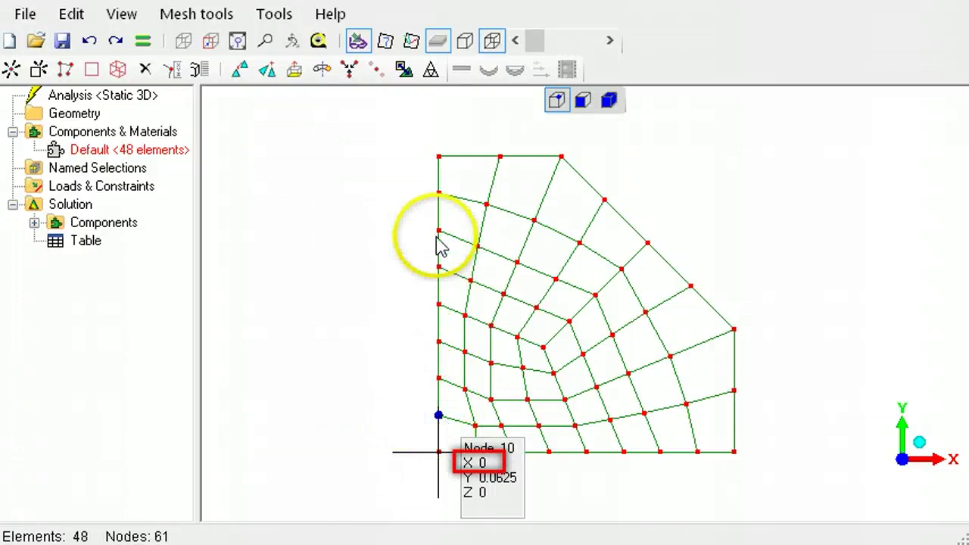
left_click(440, 194)
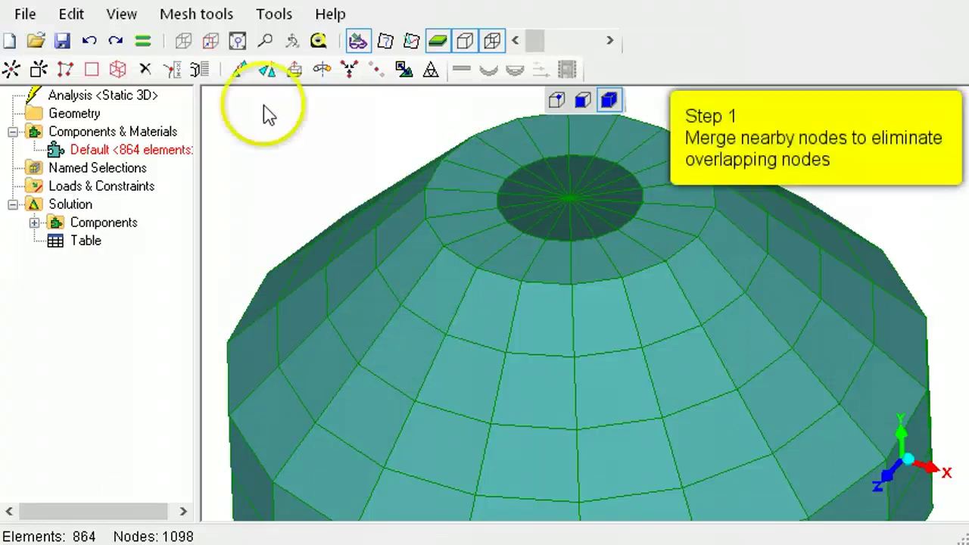
- Merge the dome's nearby nodes with 0 tolerance, reducing 1098 nodes to 945
left_click(203, 15)
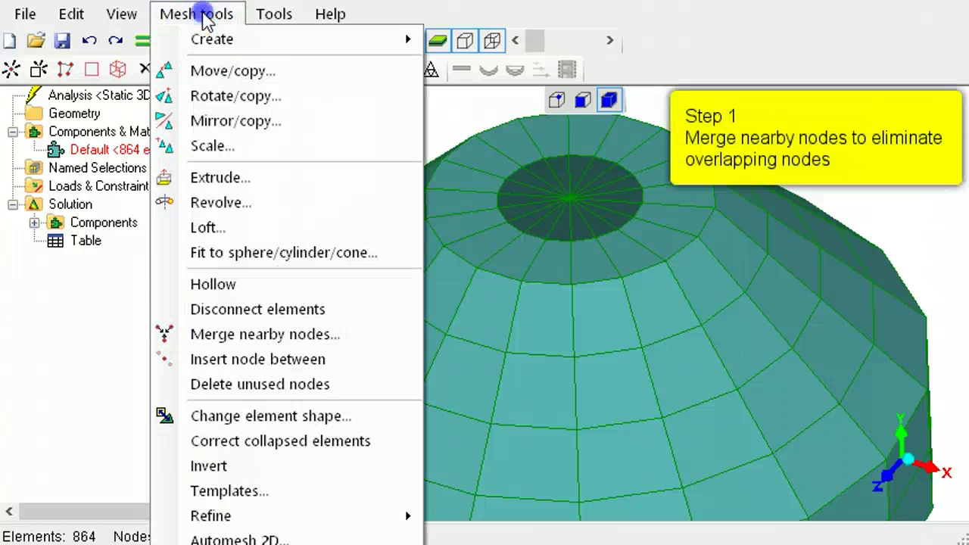
left_click(296, 335)
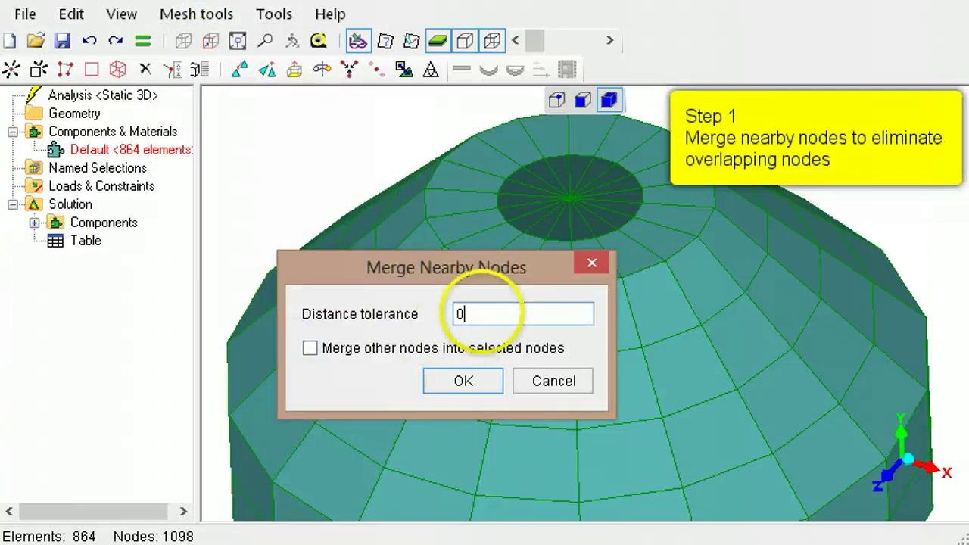
key("Return")
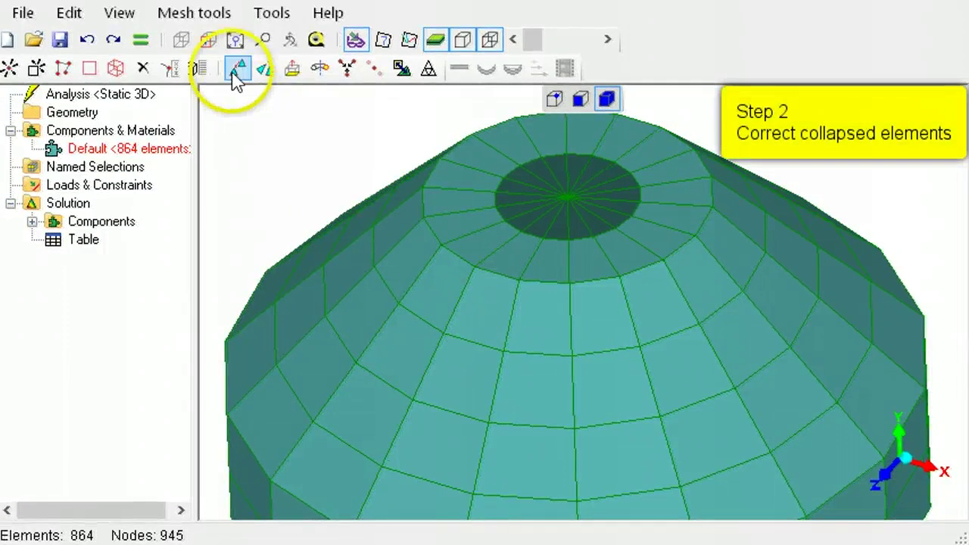
- Correct the 144 collapsed elements into WEDGE6 wedges and close the report
left_click(216, 12)
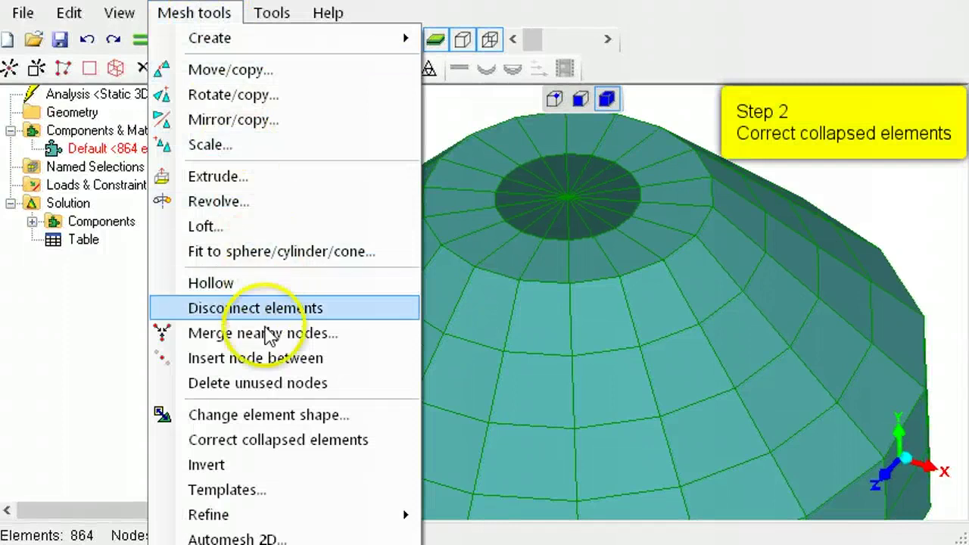
left_click(294, 442)
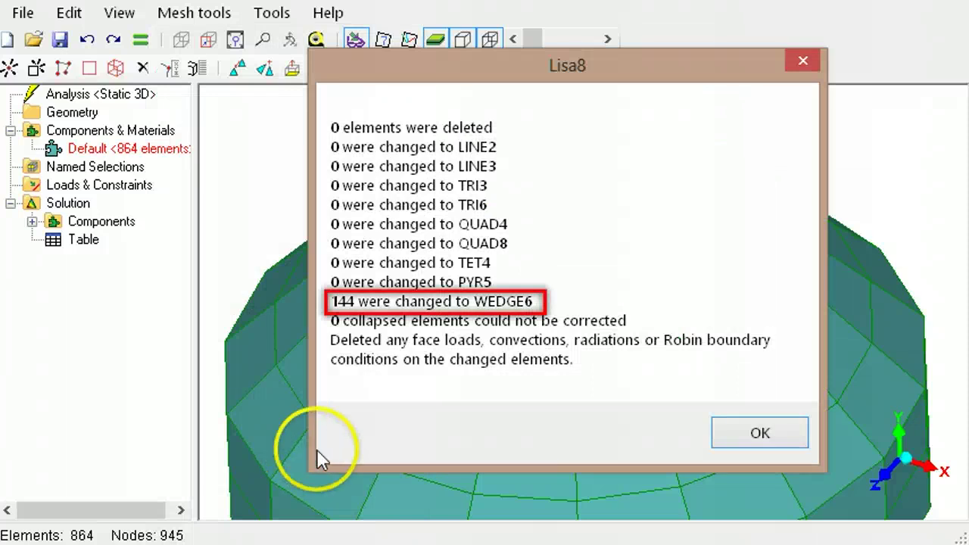
left_click(750, 435)
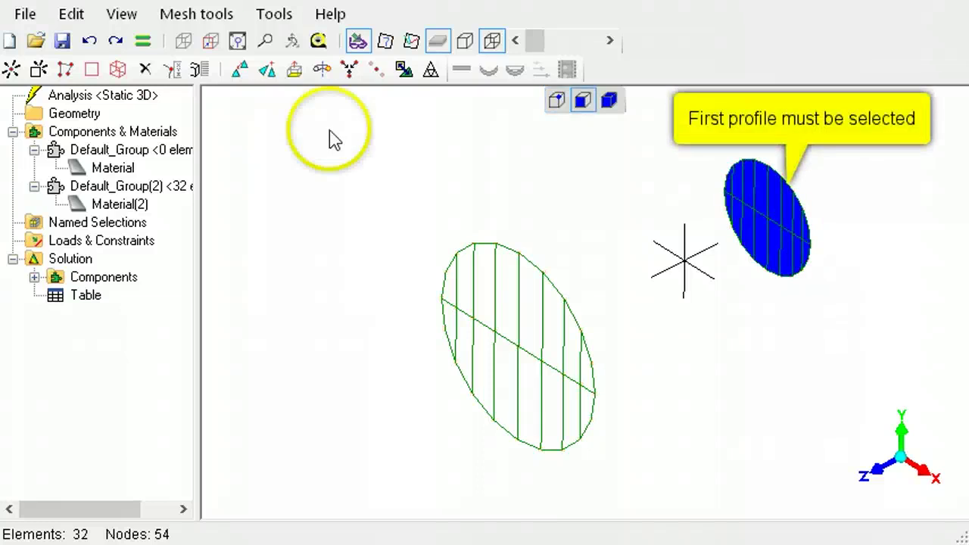
- Loft between the two ellipses with 4 subdivisions, pairing node 45 with node 18
left_click(193, 14)
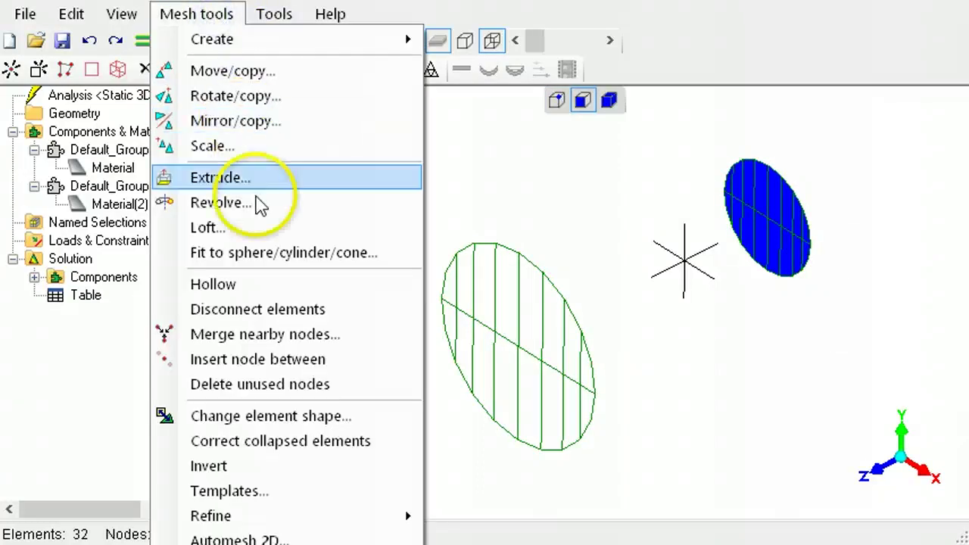
left_click(257, 228)
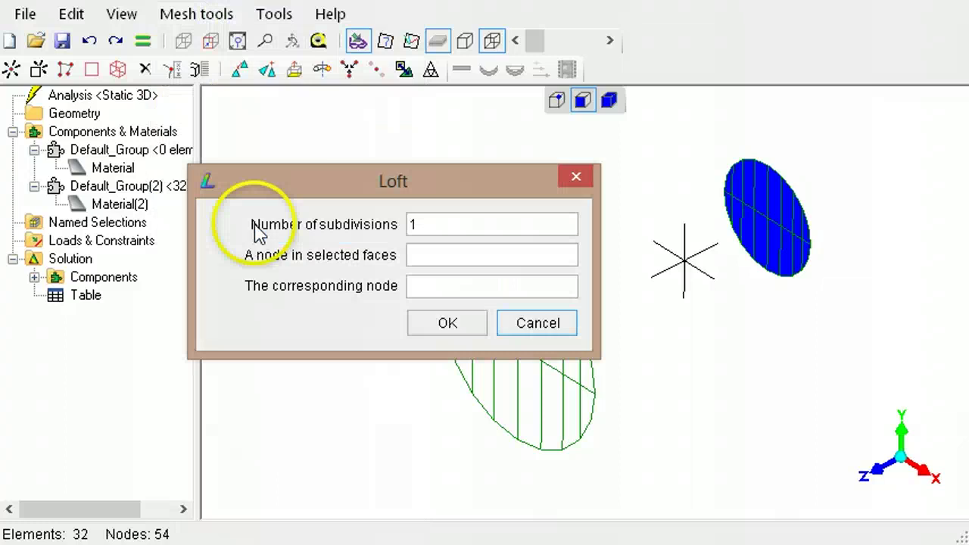
left_click_drag(426, 225, 372, 222)
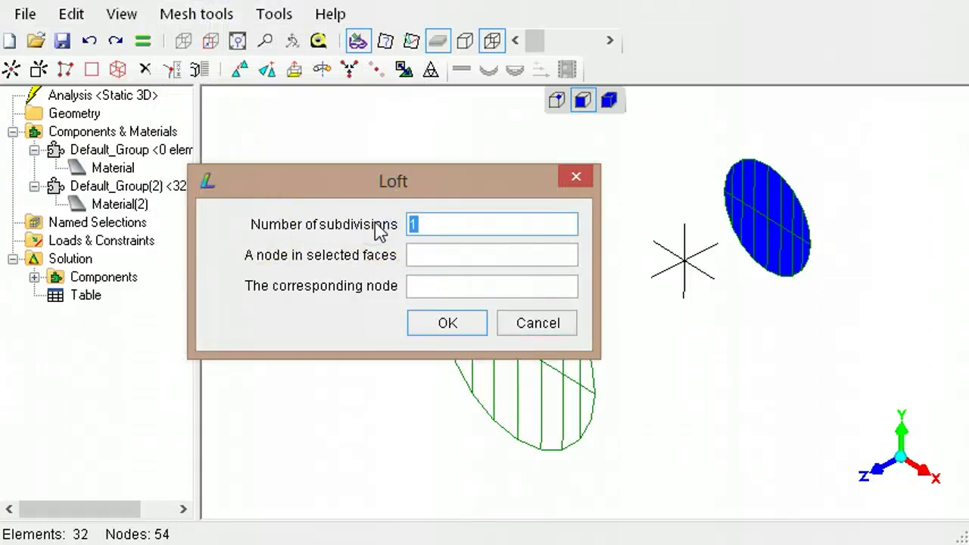
type("4")
left_click(463, 247)
type("45")
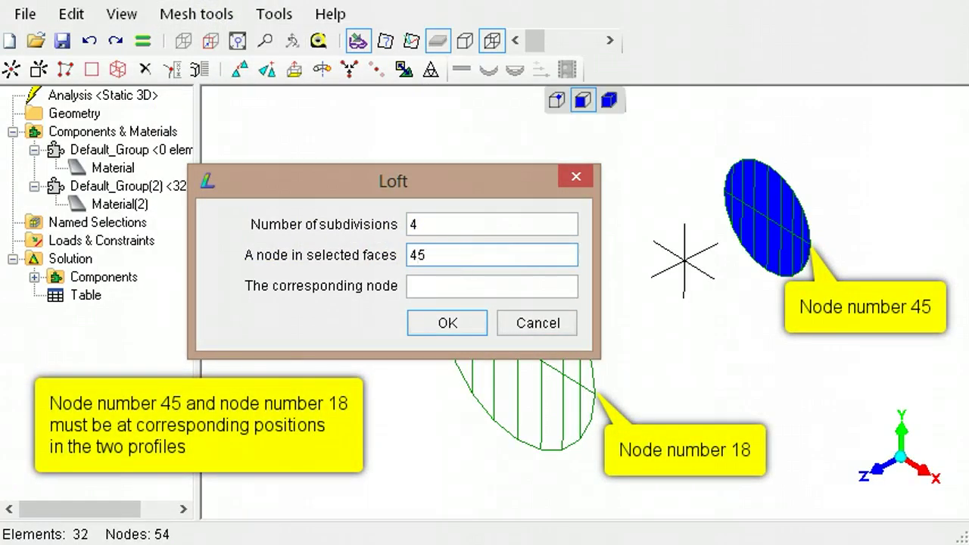
left_click(459, 280)
type("18")
left_click(447, 324)
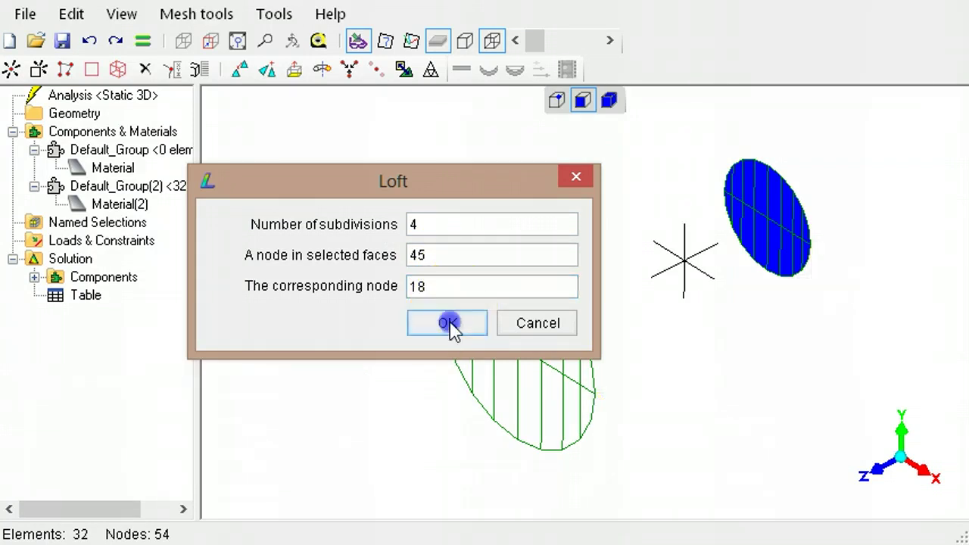